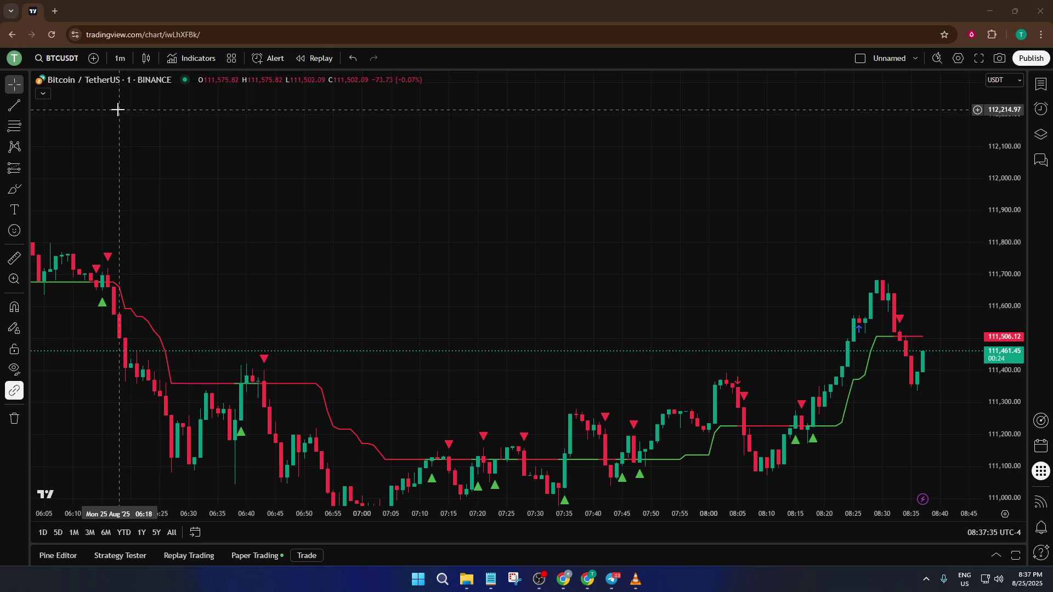
# - Toggle the Dark theme switch off and on twice from the account menu, leaving dark theme on
pyautogui.click(14, 59)
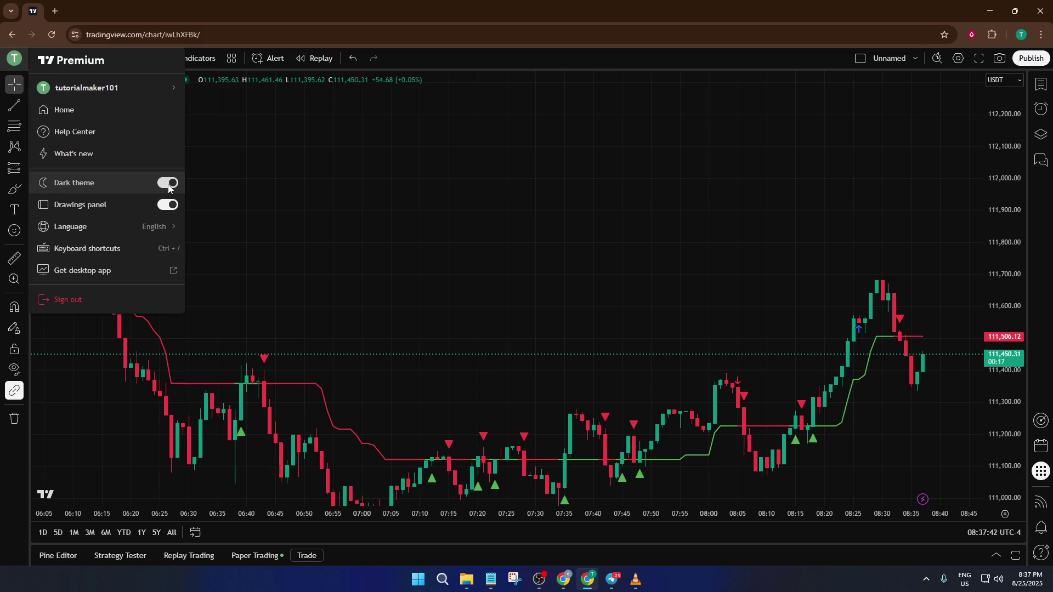
pyautogui.click(168, 186)
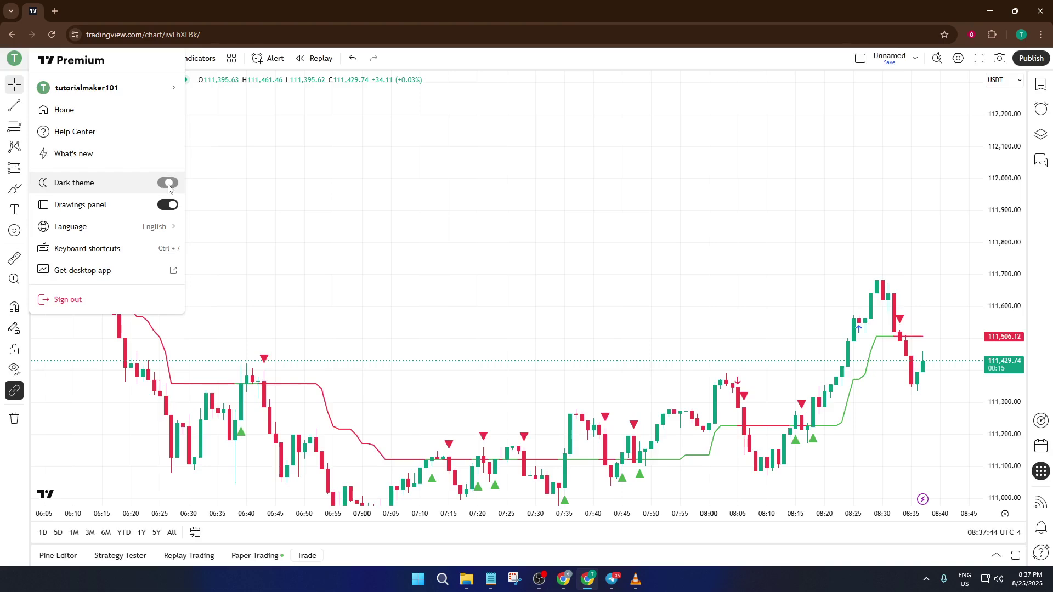
pyautogui.click(162, 186)
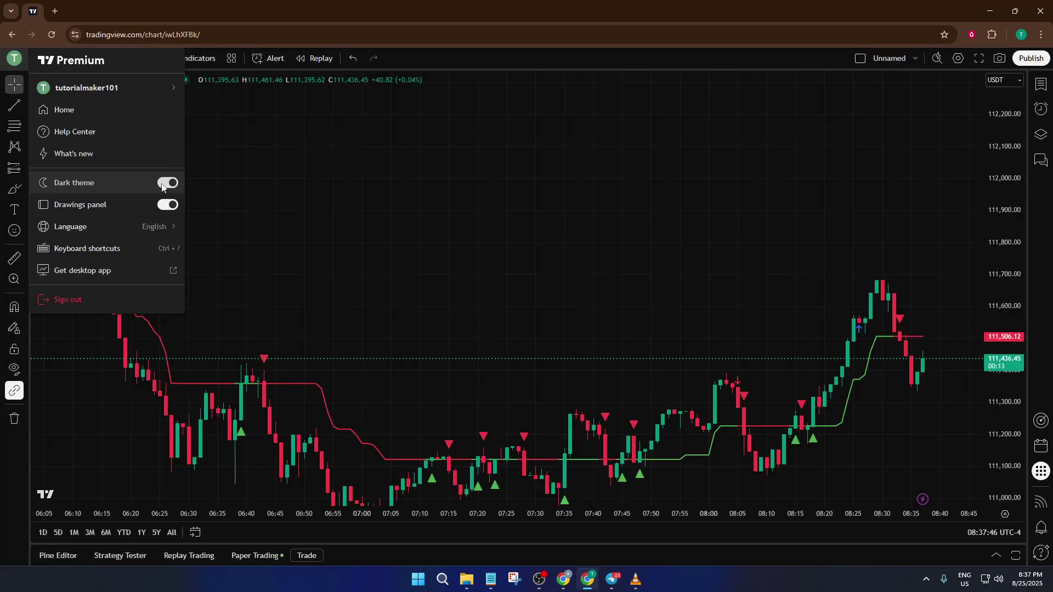
pyautogui.click(165, 187)
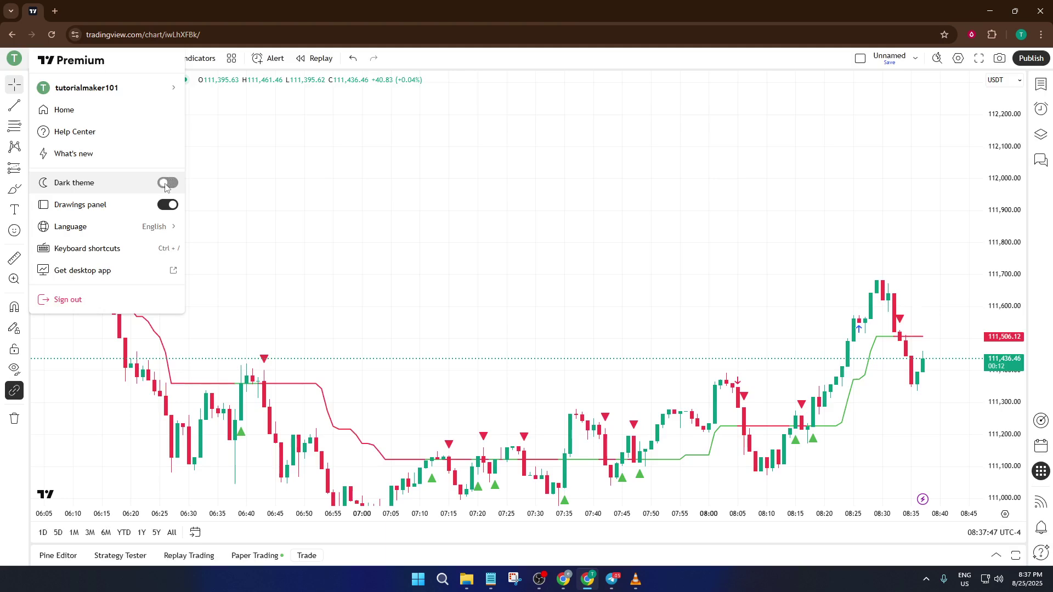
pyautogui.click(165, 186)
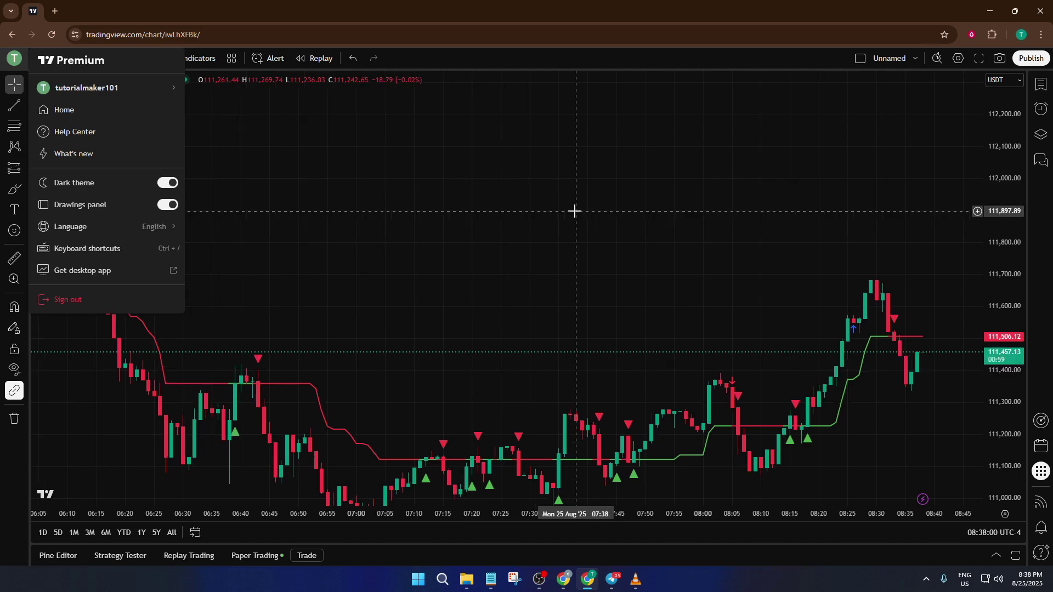
pyautogui.click(574, 210)
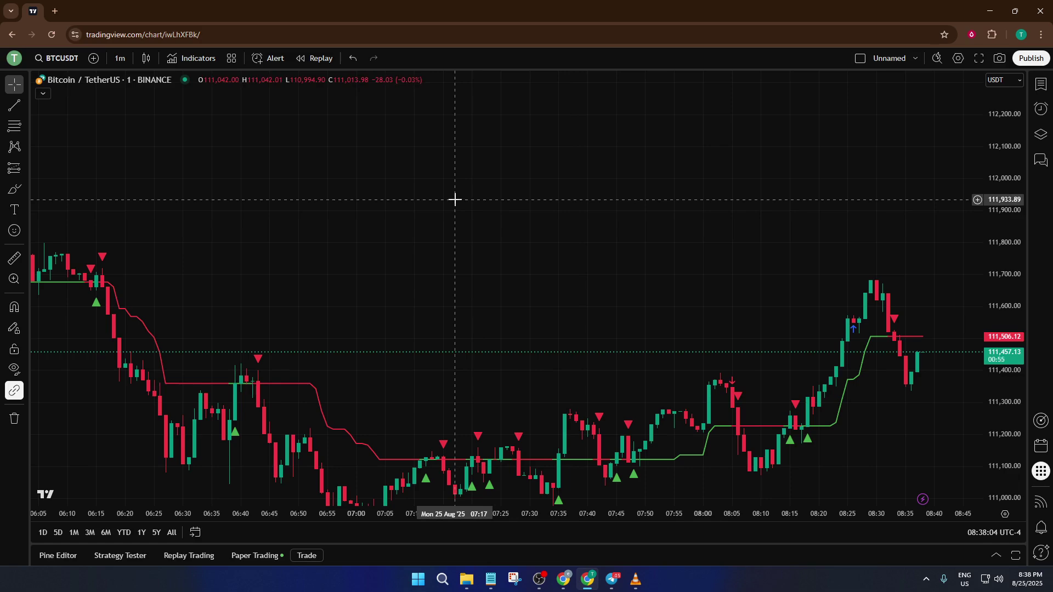
# - Bring up the chart's right-click context menu to reach the Settings entry
pyautogui.rightClick(454, 199)
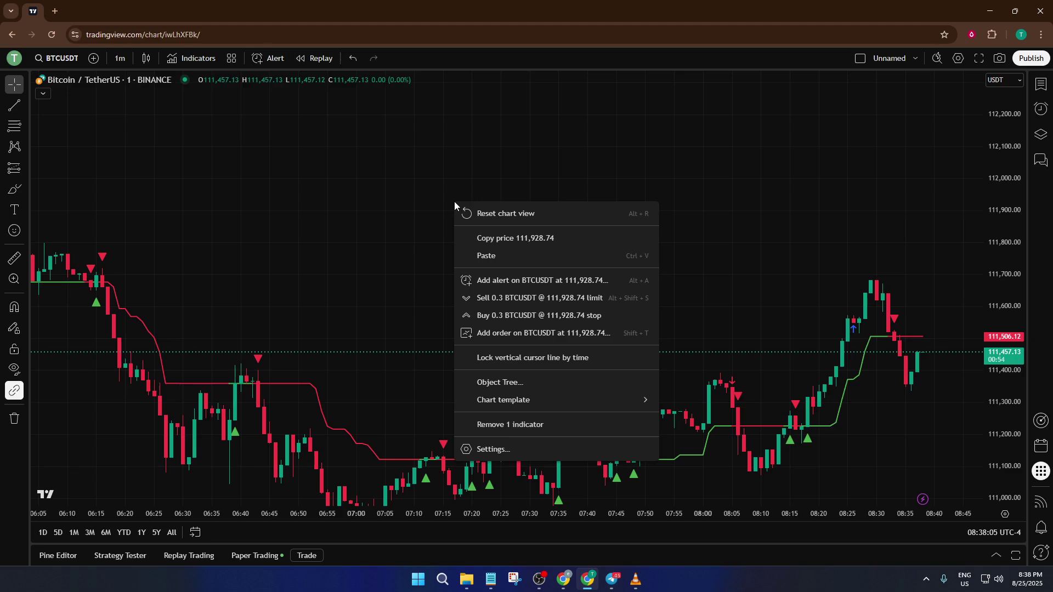
pyautogui.rightClick(449, 202)
pyautogui.click(434, 179)
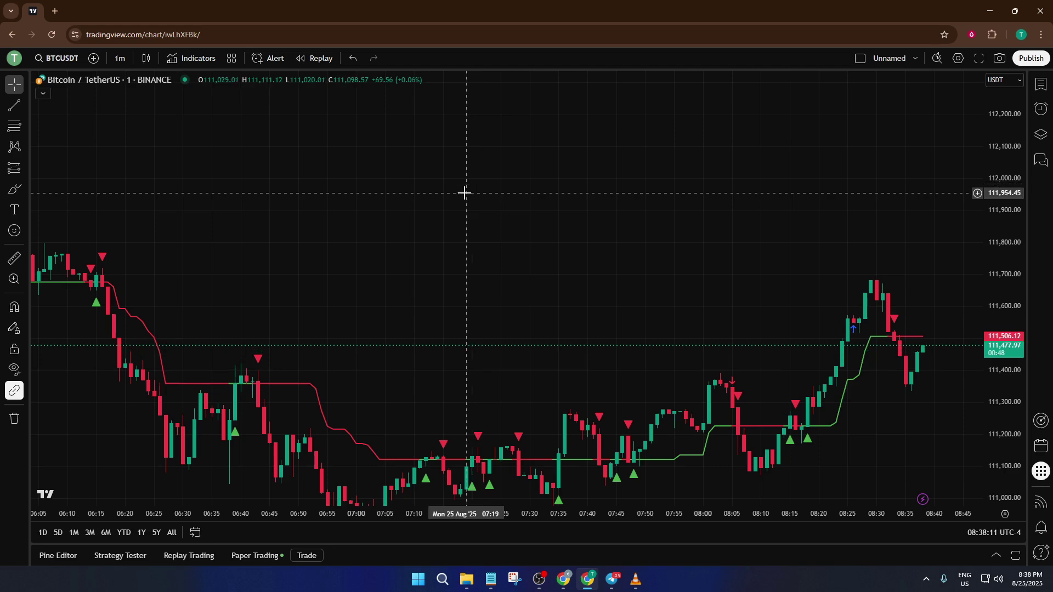
pyautogui.rightClick(466, 189)
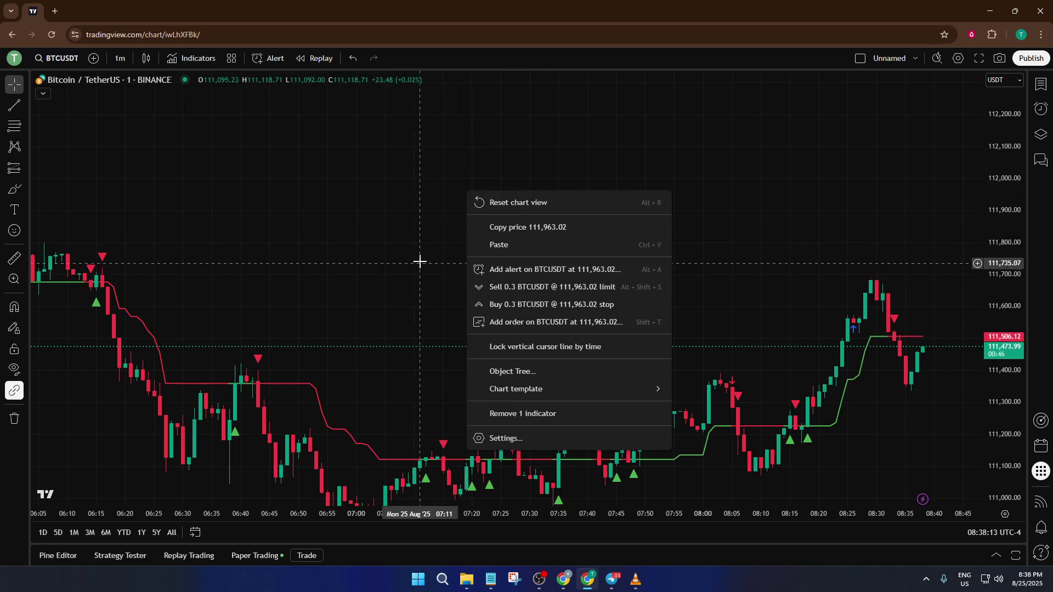
pyautogui.rightClick(426, 223)
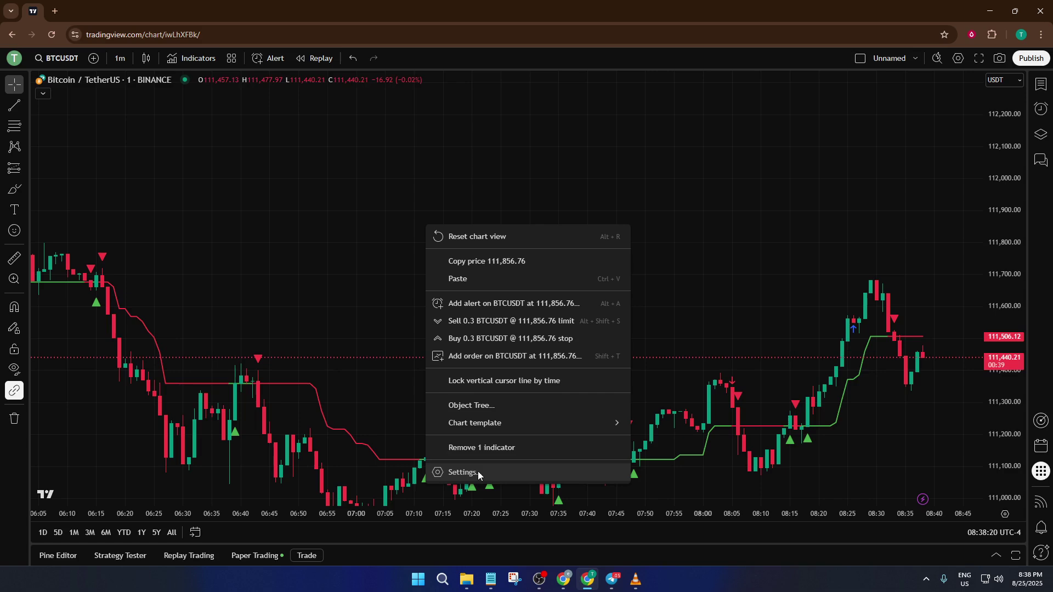
# - In Canvas settings, try dark grey and white backgrounds, returning to black
pyautogui.click(478, 472)
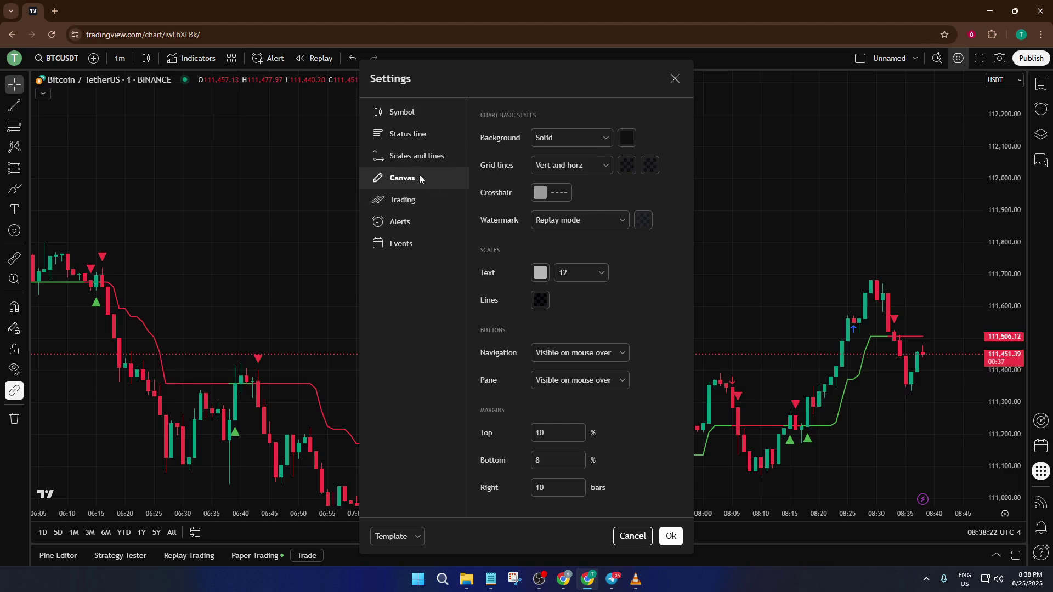
pyautogui.click(627, 138)
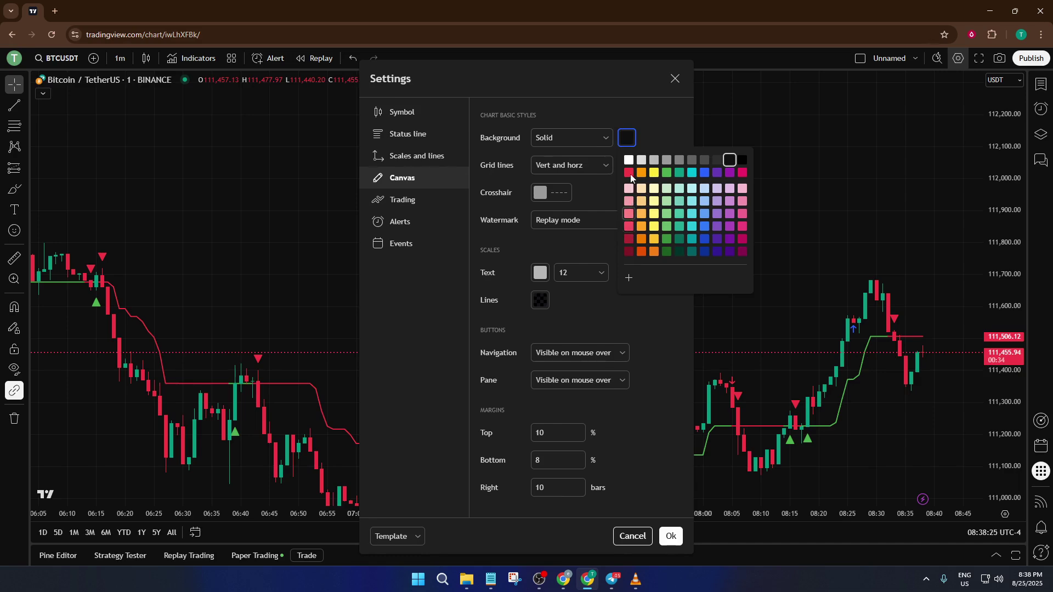
pyautogui.click(717, 160)
pyautogui.click(706, 160)
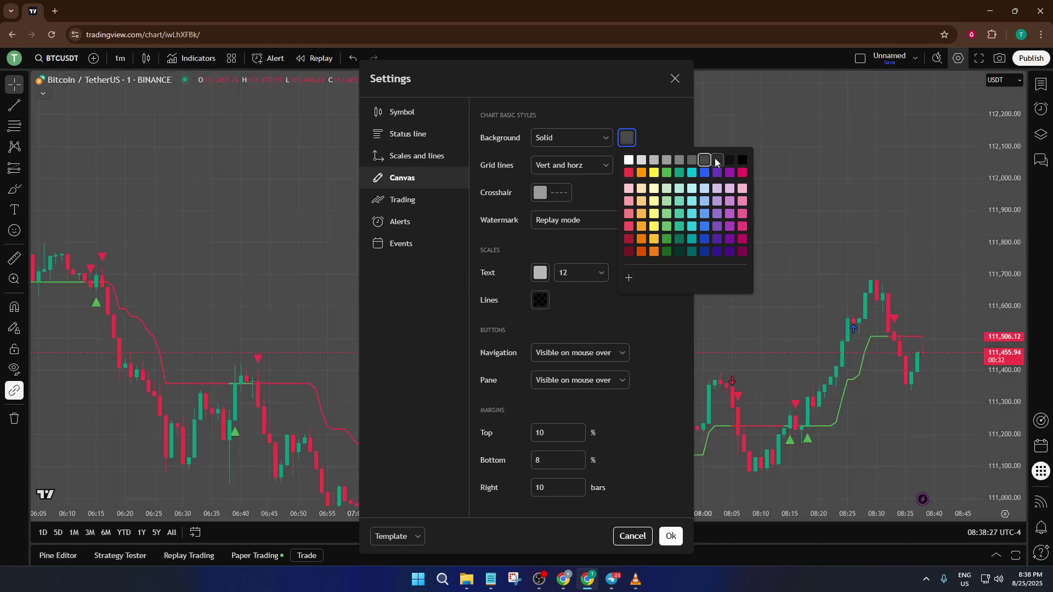
pyautogui.click(742, 160)
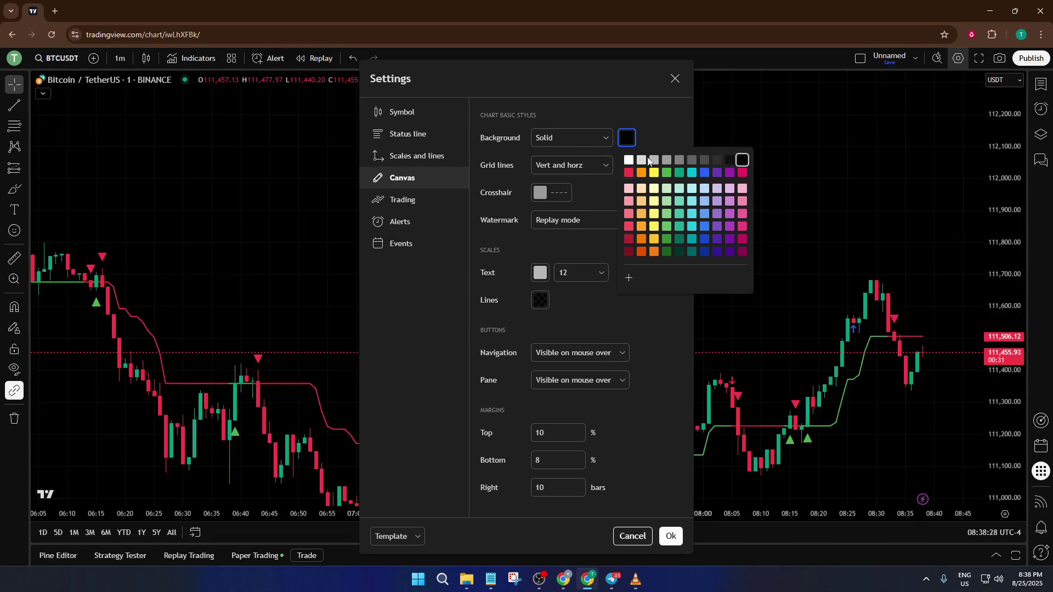
pyautogui.click(629, 160)
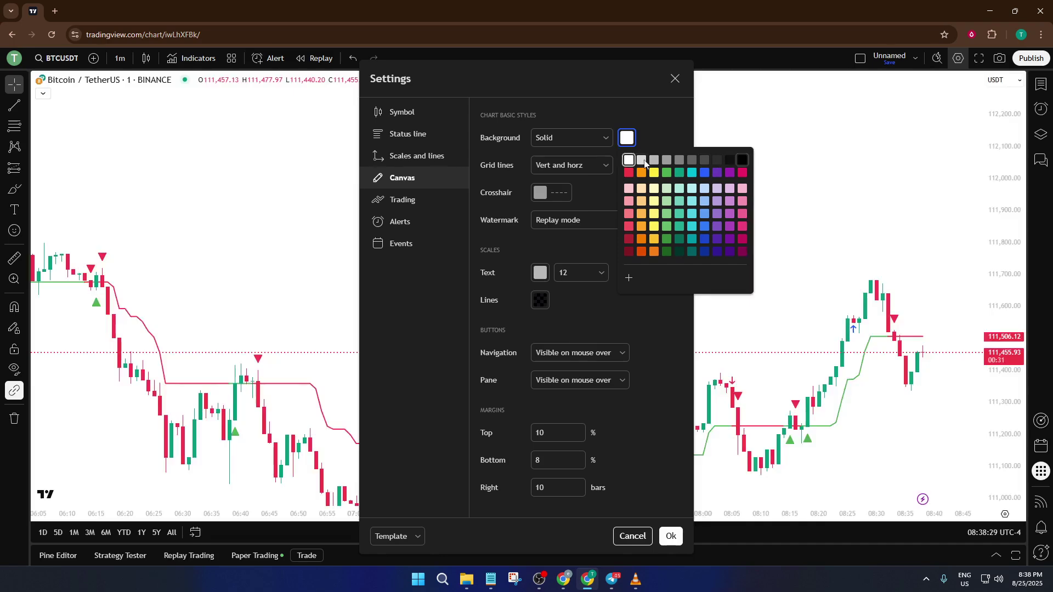
pyautogui.click(740, 160)
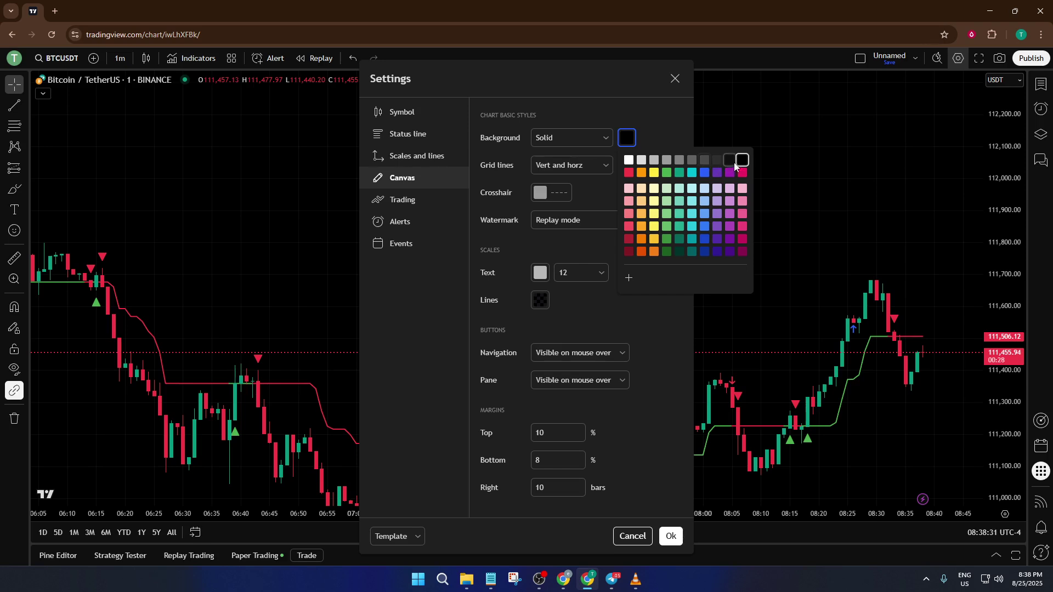
# - Try purple, indigo and teal backgrounds, then set the background to solid black
pyautogui.click(729, 251)
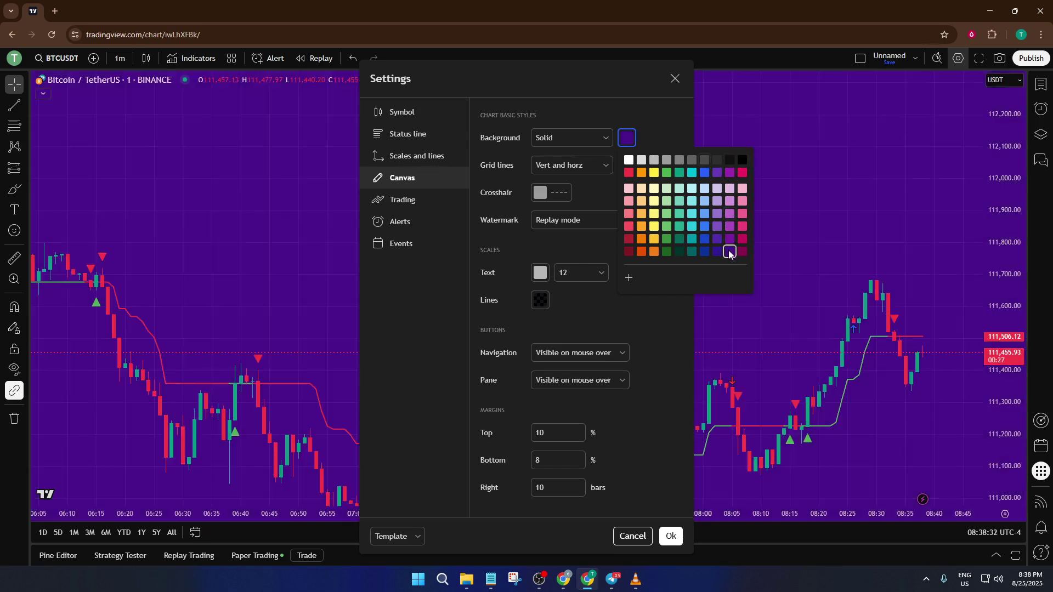
pyautogui.click(729, 238)
pyautogui.click(719, 251)
pyautogui.click(693, 254)
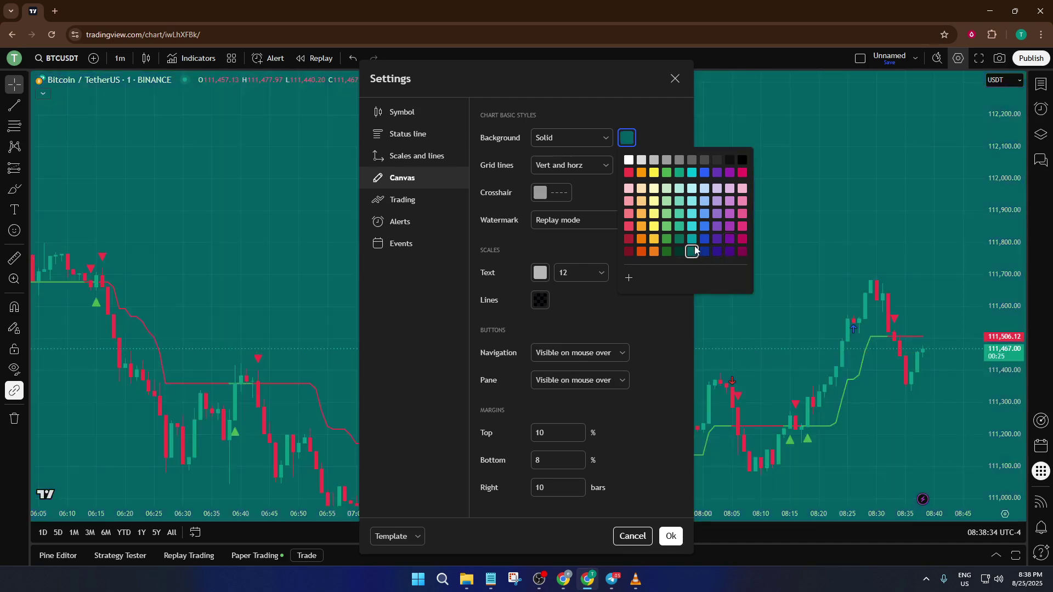
pyautogui.click(729, 238)
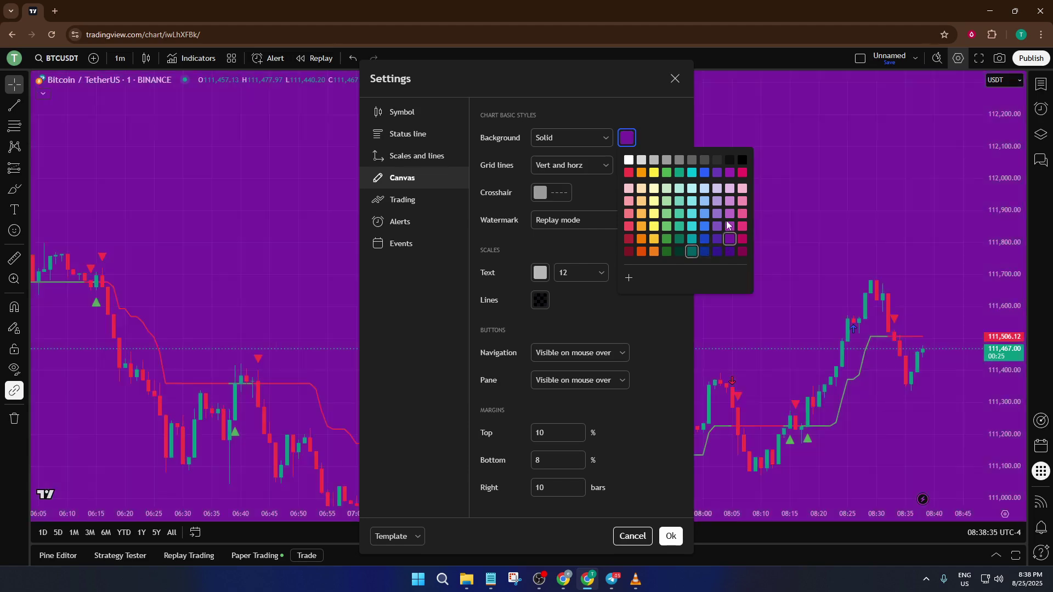
pyautogui.click(739, 163)
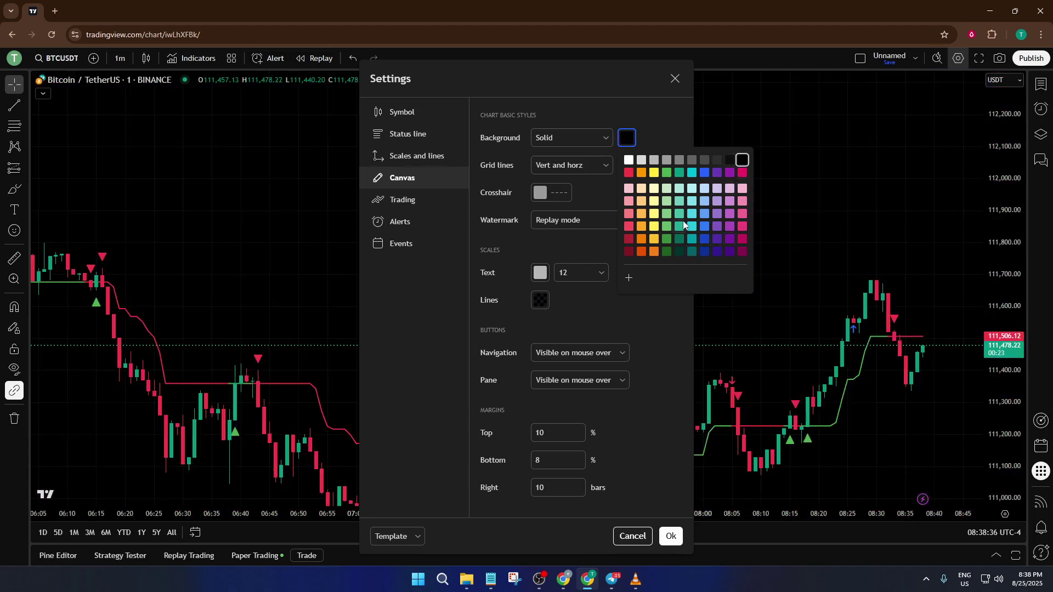